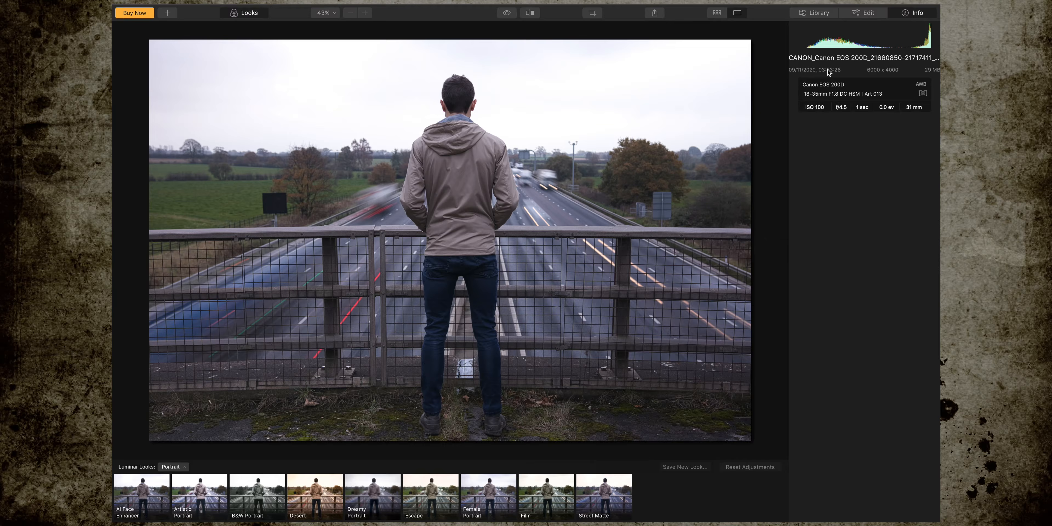
- In the Light adjustments of the Essentials tools, set Highlights to -100 and Shadows to 27
click(868, 13)
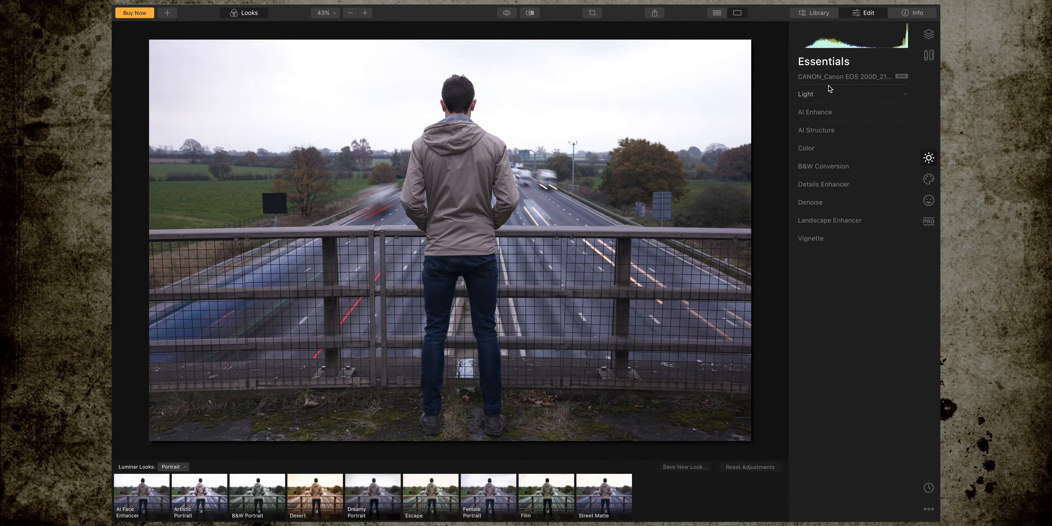
click(815, 96)
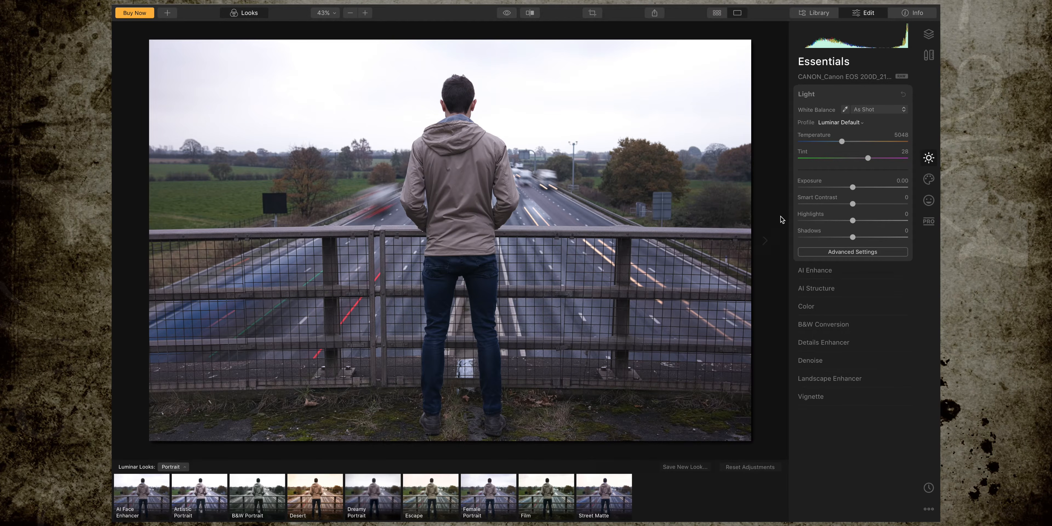
click(854, 221)
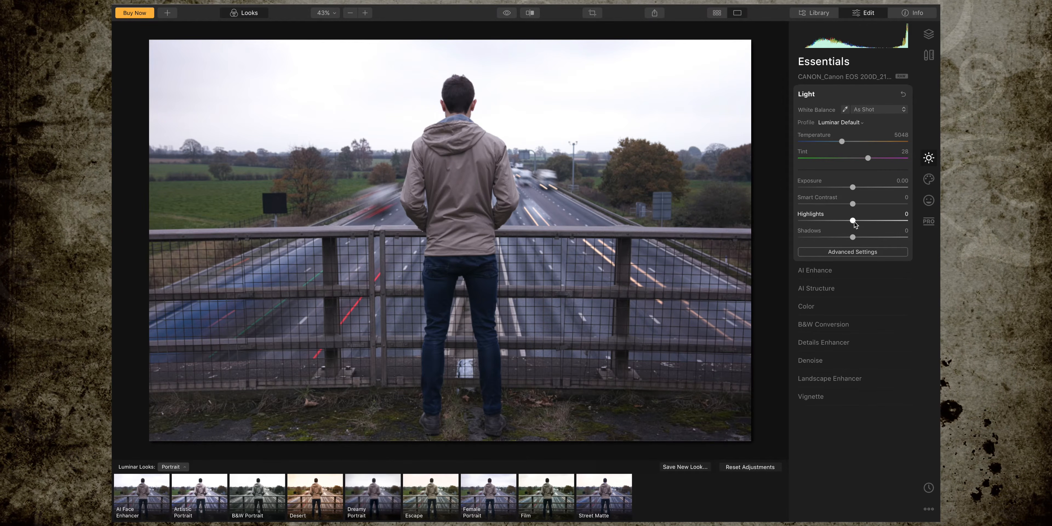
drag(853, 221, 788, 218)
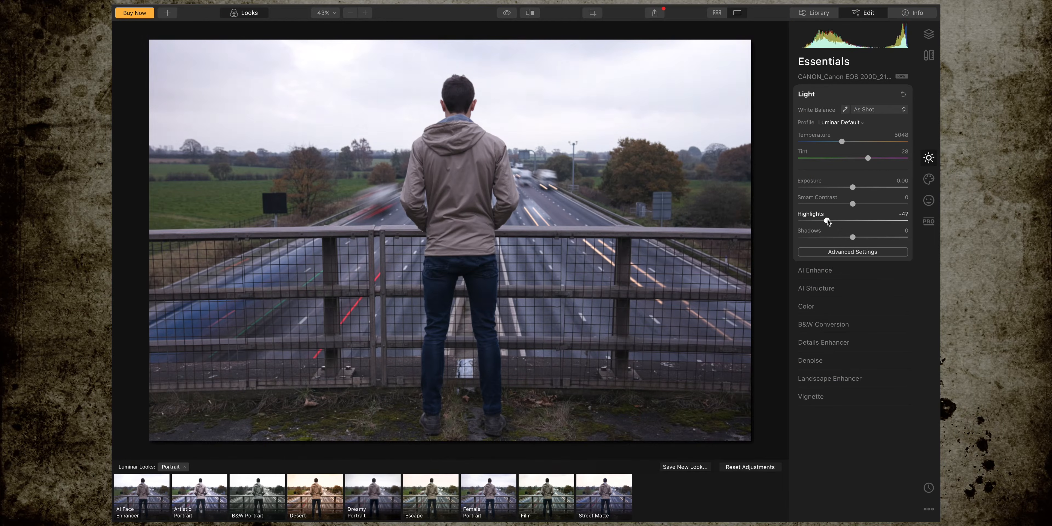
drag(828, 219, 774, 221)
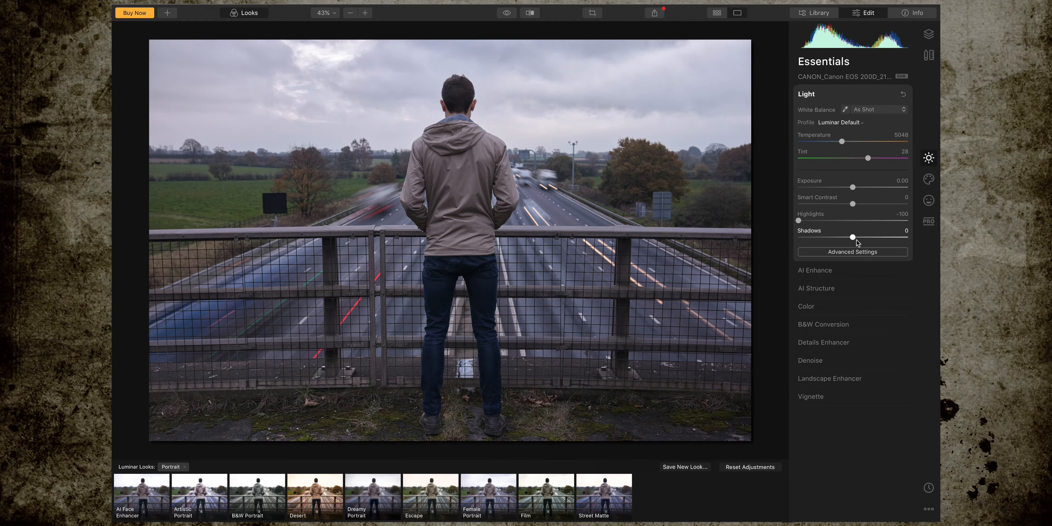
drag(856, 239, 868, 240)
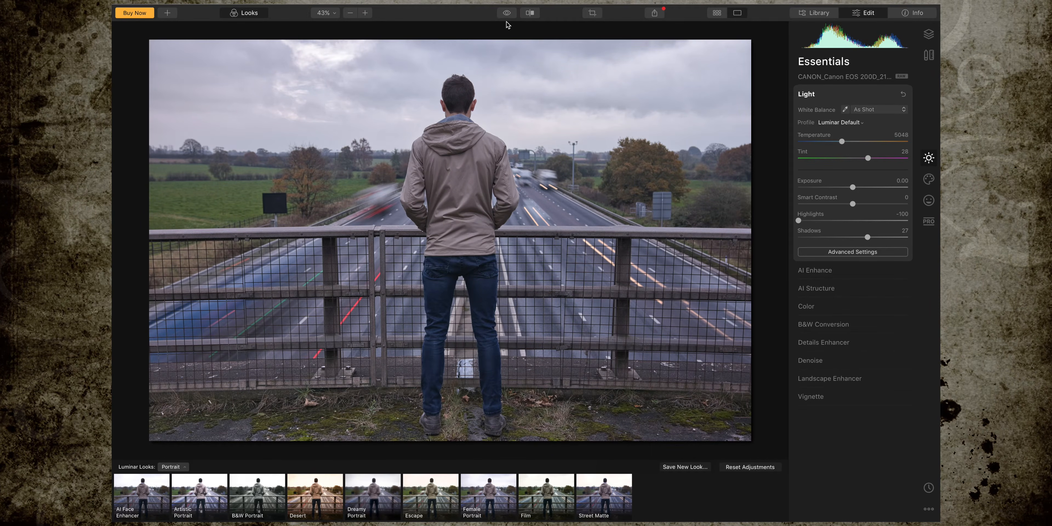
- Compare the photo before and after the Highlights and Shadows adjustments several times
click(507, 12)
click(507, 13)
click(507, 12)
click(507, 13)
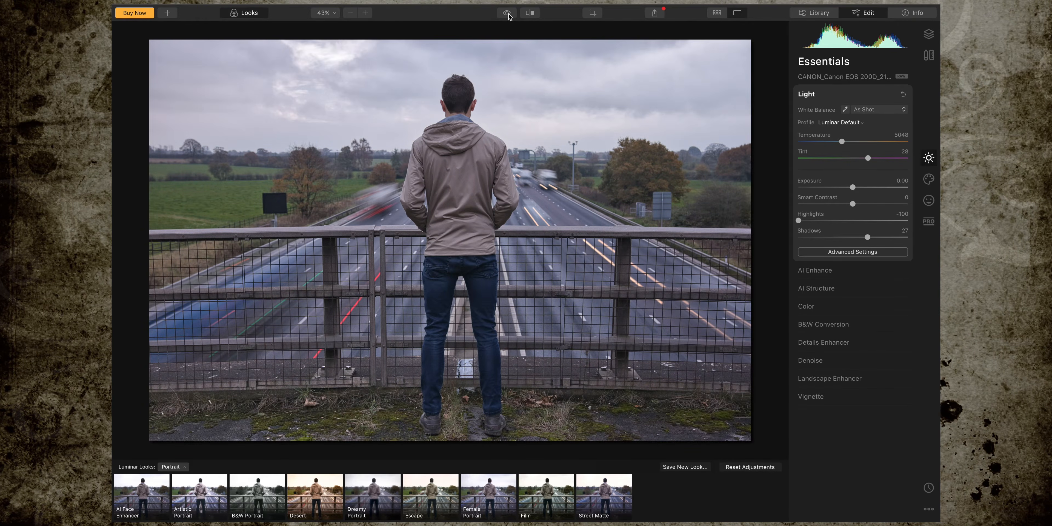
click(507, 13)
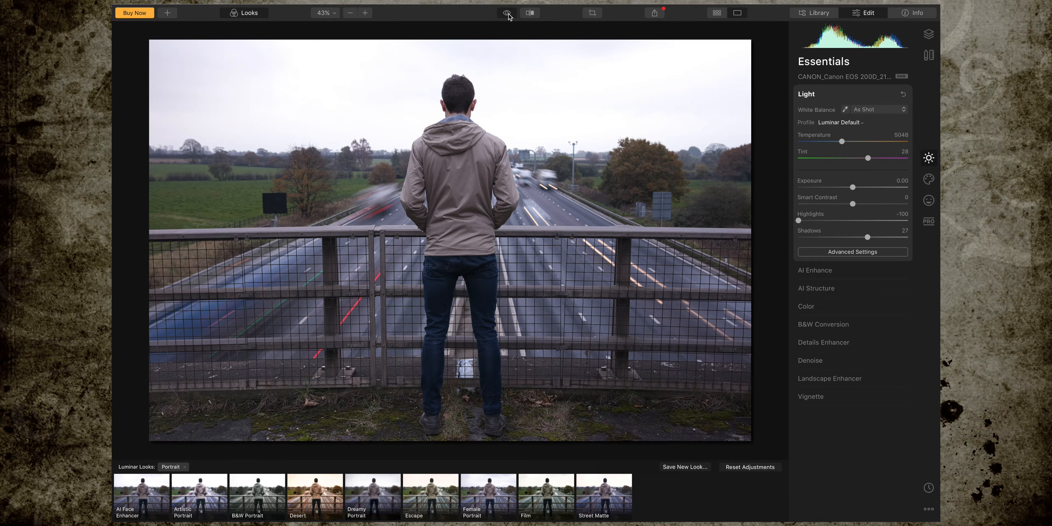
click(507, 12)
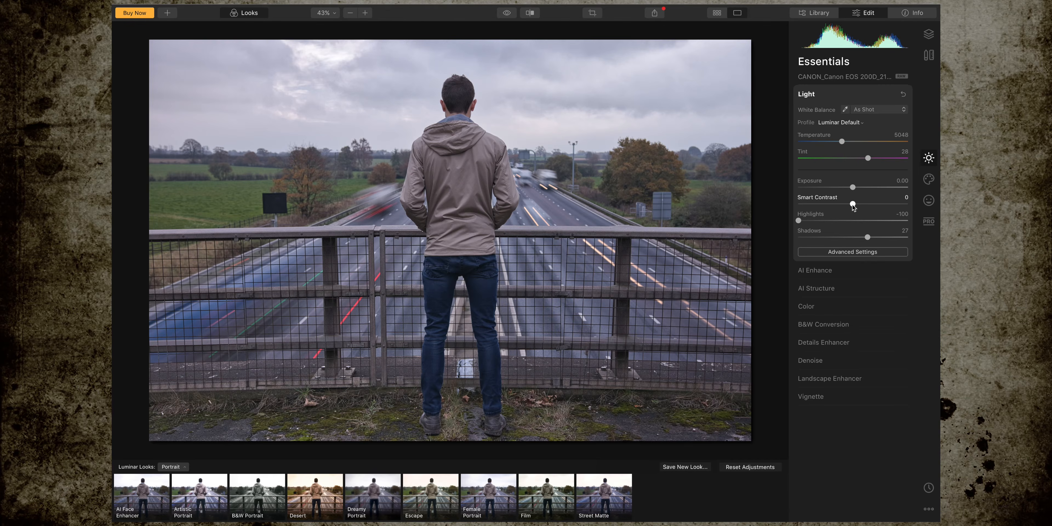
- Set Smart Contrast to 31 and compare the edited photo with the original
mouse_move(859, 204)
mouse_down()
mouse_move(823, 206)
mouse_move(907, 203)
mouse_move(870, 203)
mouse_up()
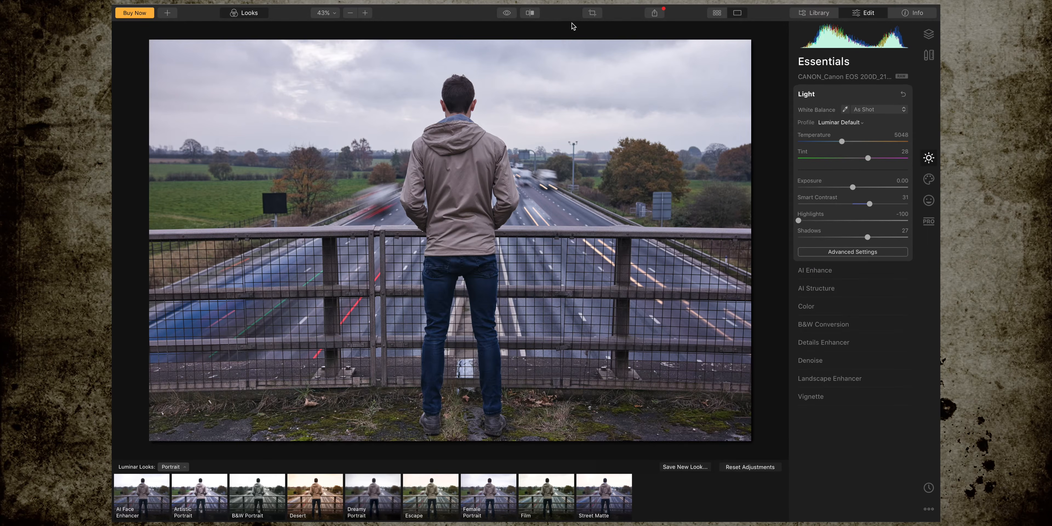
click(511, 14)
click(509, 14)
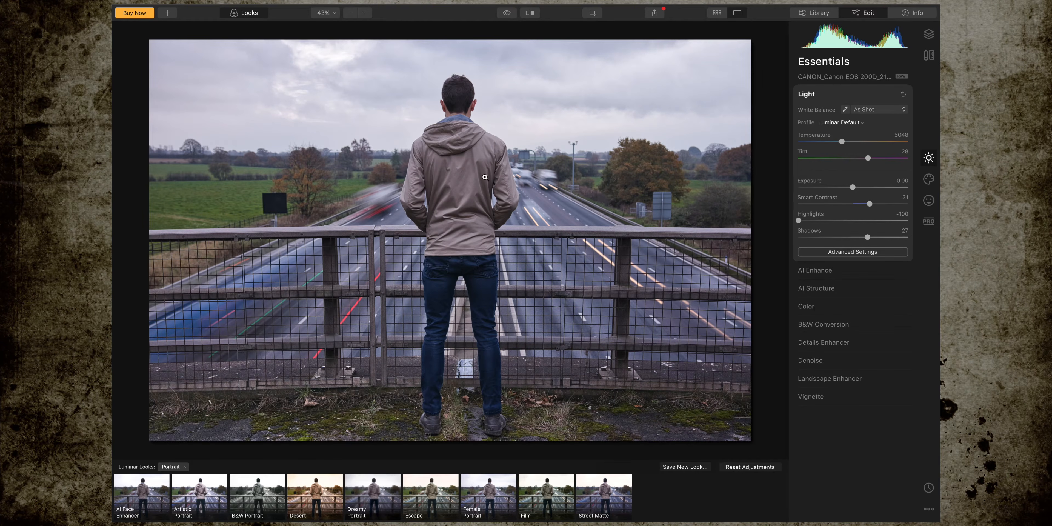
click(507, 14)
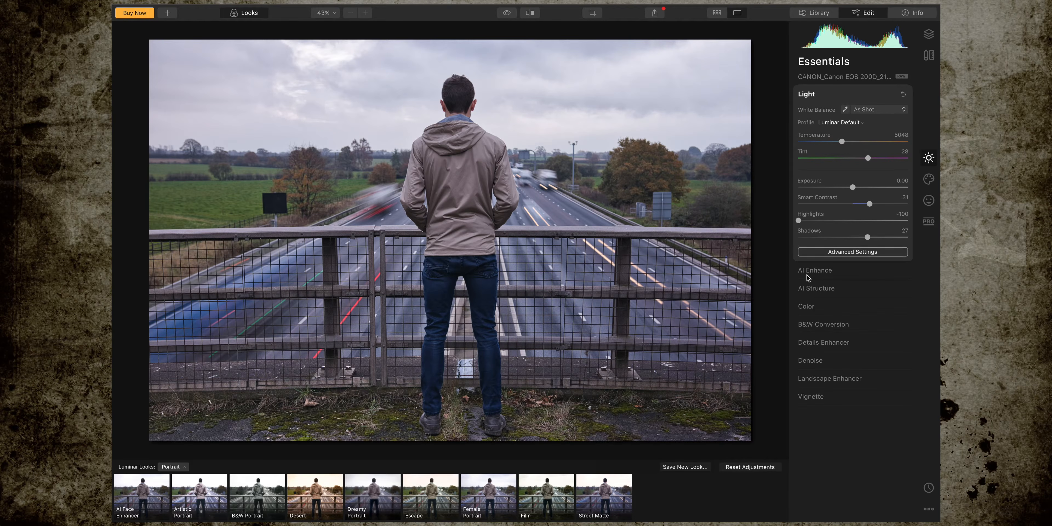
- Warm the white balance by setting Temperature to 5506, and compare the edit with the original photo
click(857, 88)
click(850, 90)
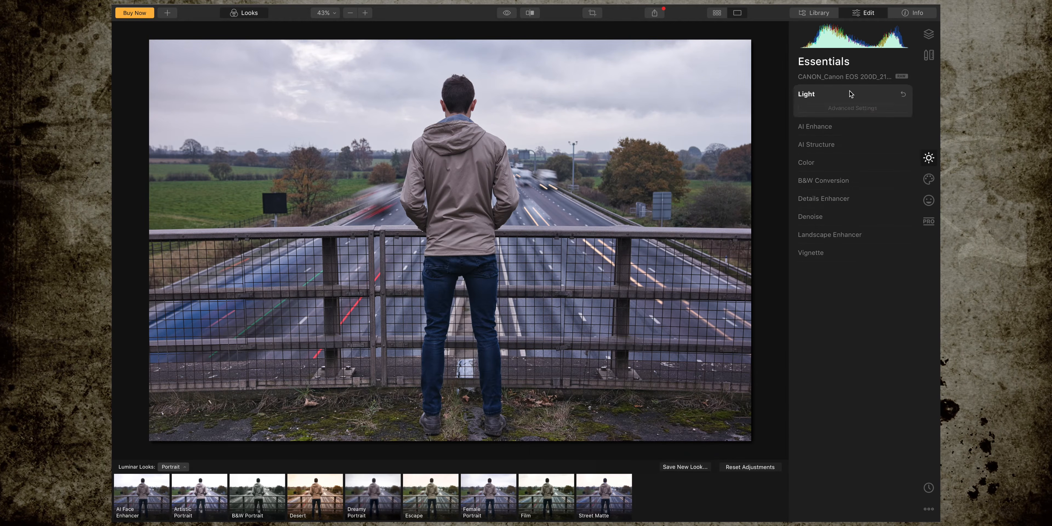
drag(842, 143, 847, 144)
click(506, 17)
click(506, 17)
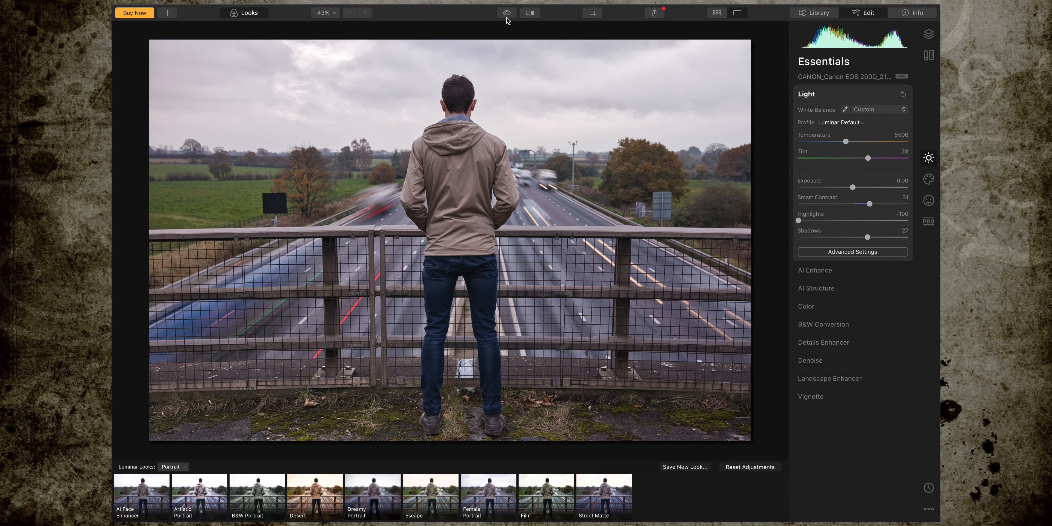
click(507, 18)
click(506, 17)
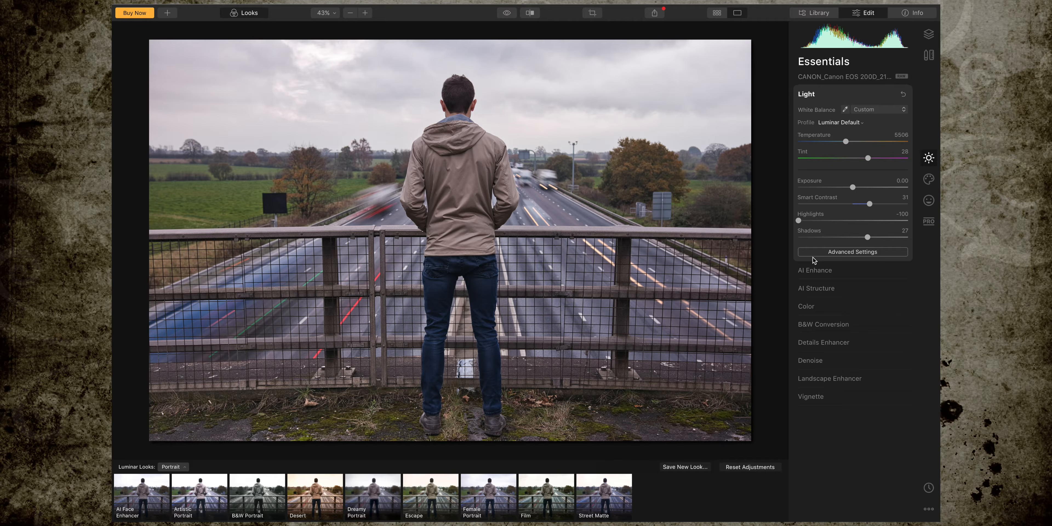
- Set AI Accent to 27, compare the photo with and without AI Enhance, and set AI Sky Enhancer to 14
click(838, 93)
click(838, 111)
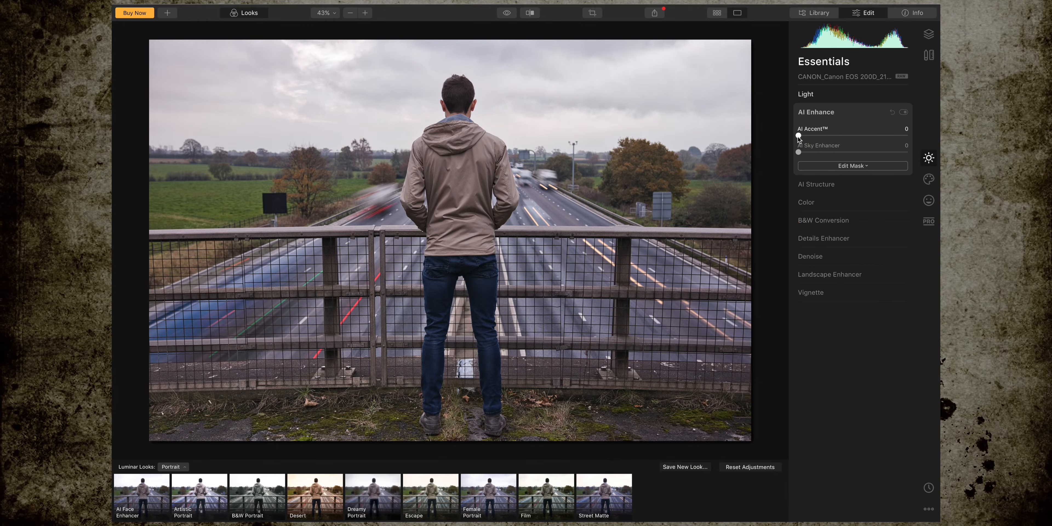
drag(807, 138, 861, 149)
click(903, 112)
click(903, 112)
click(903, 113)
click(903, 113)
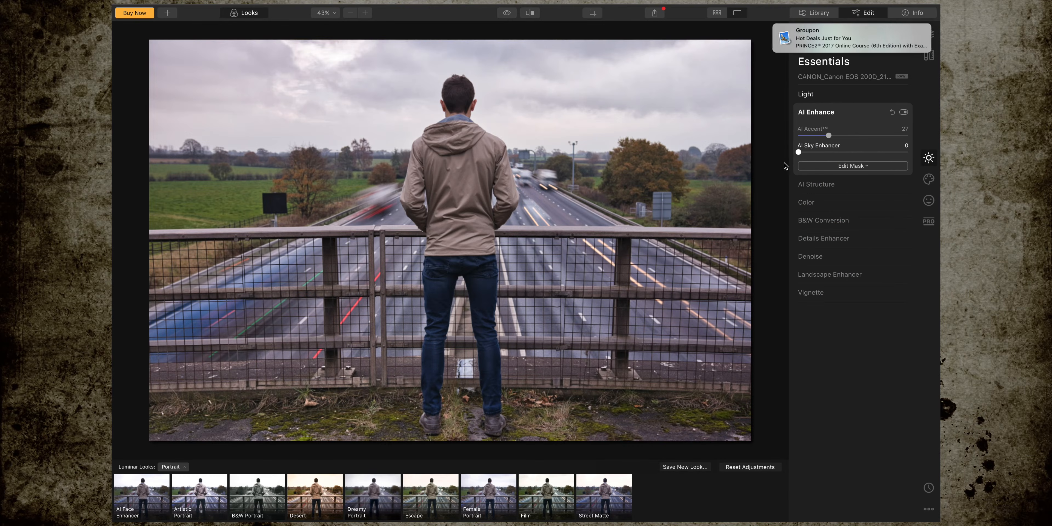
drag(784, 162, 816, 165)
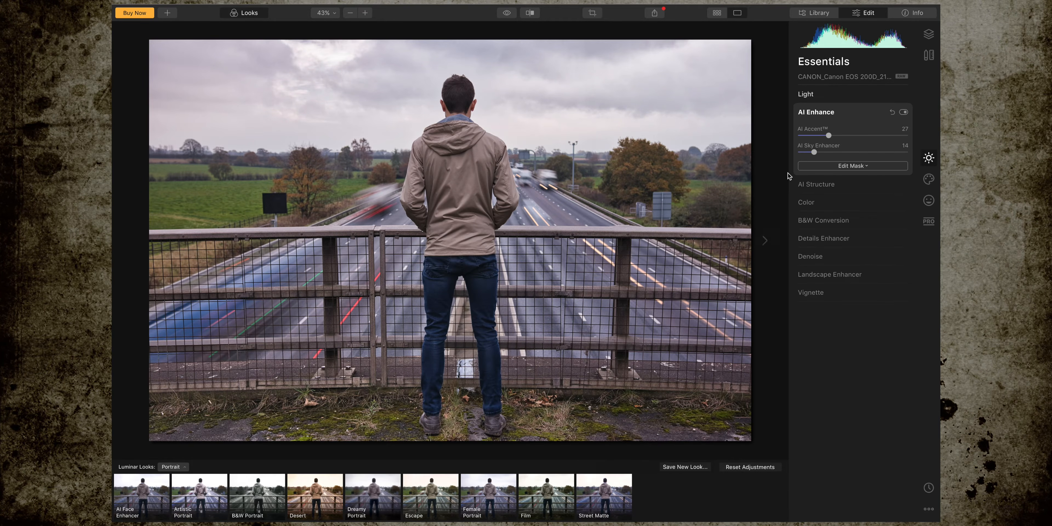
- Raise the AI Structure amount well above zero to bring out more detail in the photo
click(854, 108)
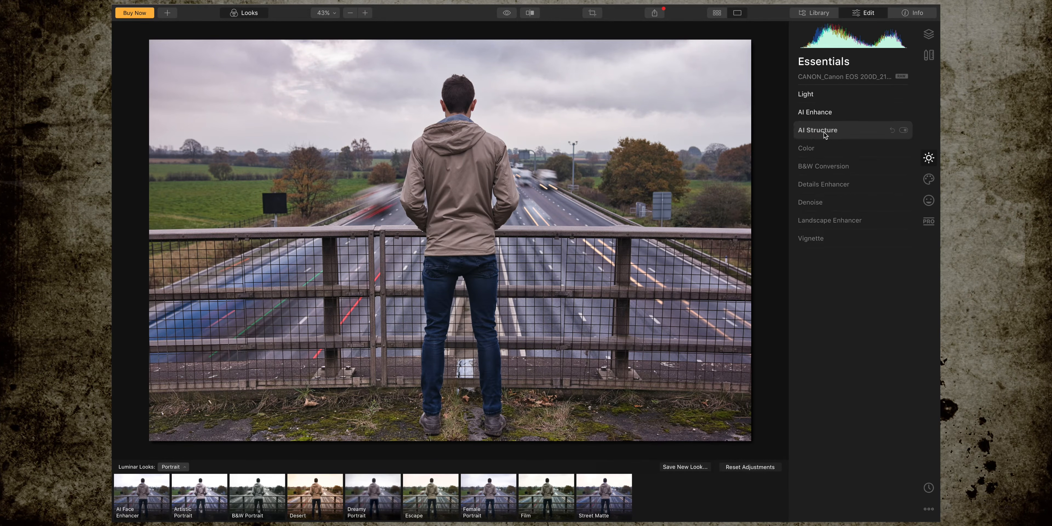
click(824, 132)
drag(852, 154, 889, 154)
- In the Color adjustments, set Vibrance to 22 and Saturation to -6, and compare the edit with the original photo
click(833, 202)
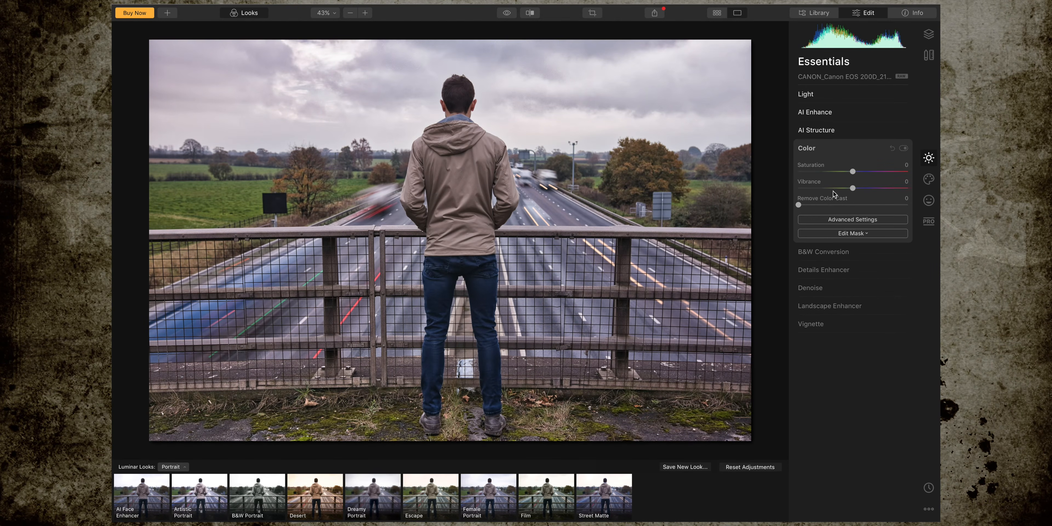
drag(853, 188, 865, 188)
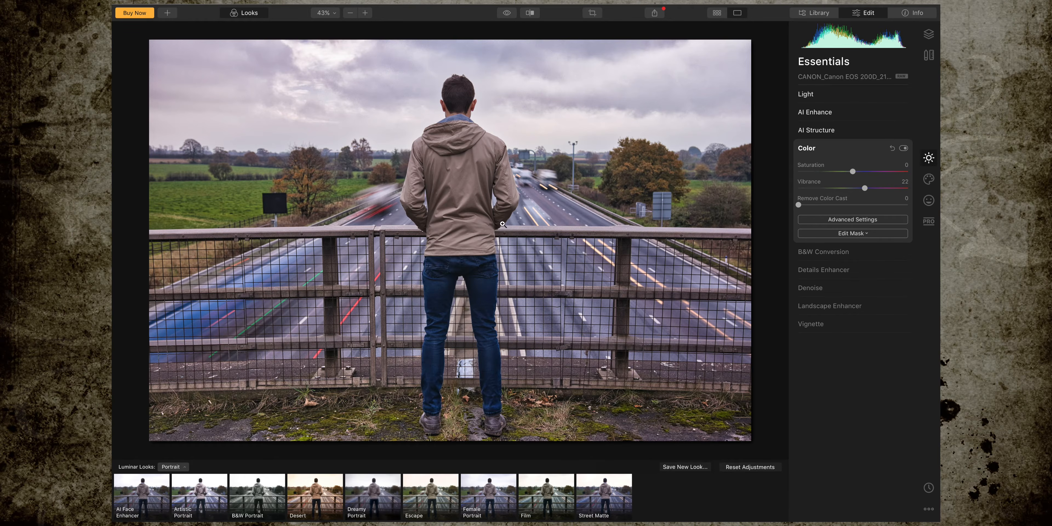
drag(853, 171, 850, 173)
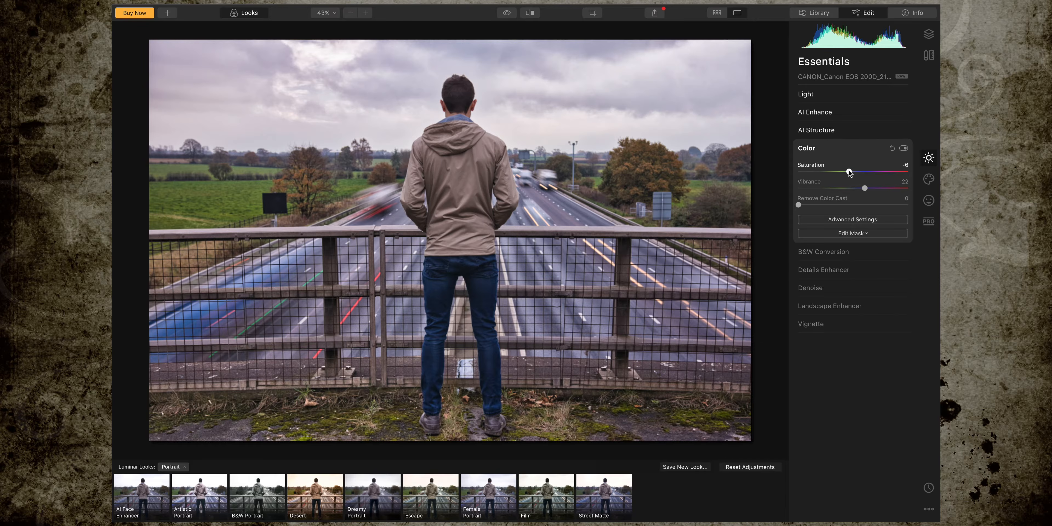
click(506, 14)
click(507, 14)
click(506, 14)
click(506, 13)
click(507, 13)
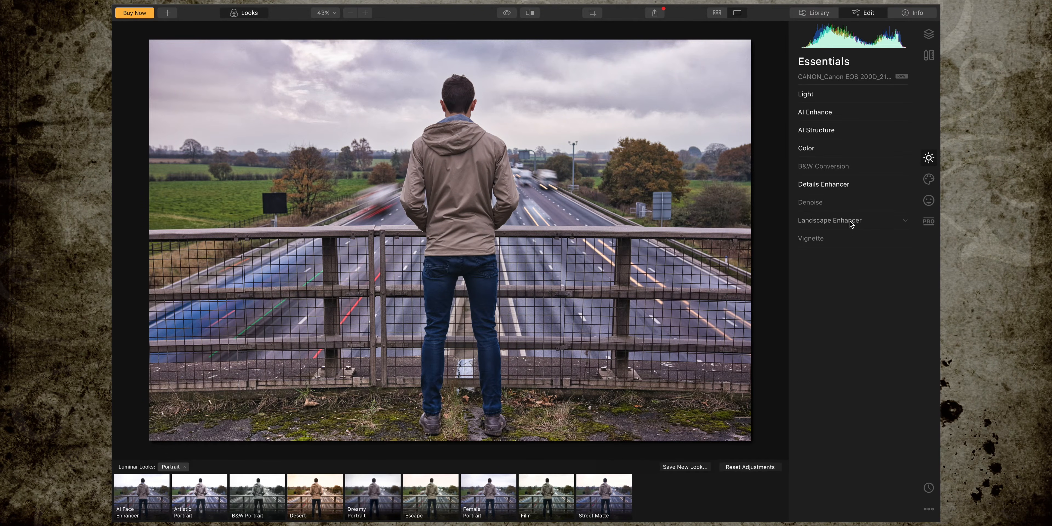
- In the Landscape Enhancer, set Golden Hour to 55
click(849, 221)
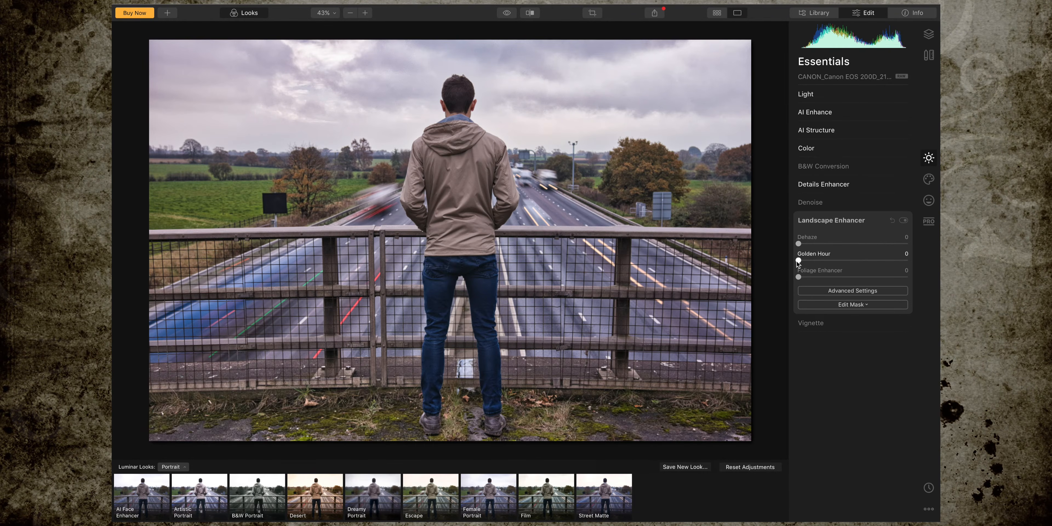
drag(798, 261, 859, 265)
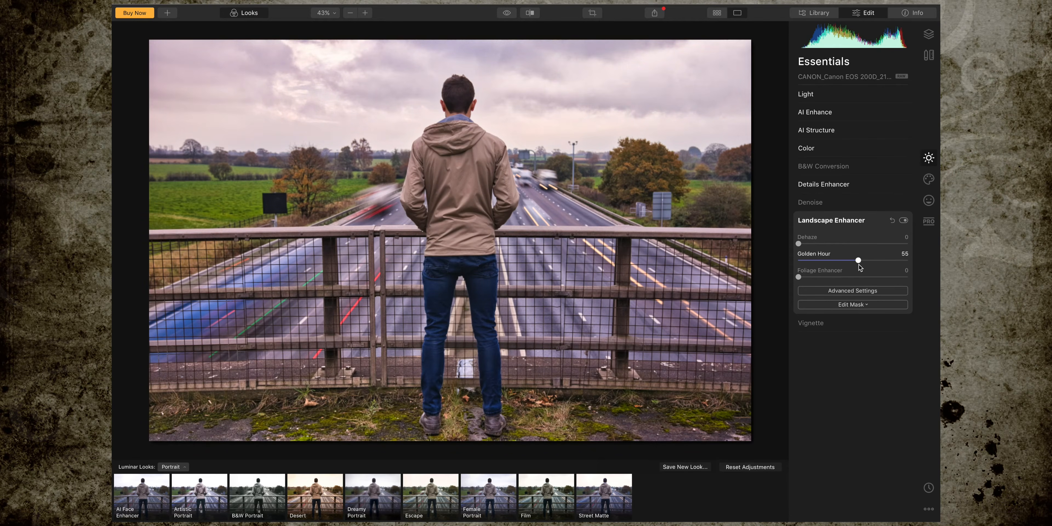